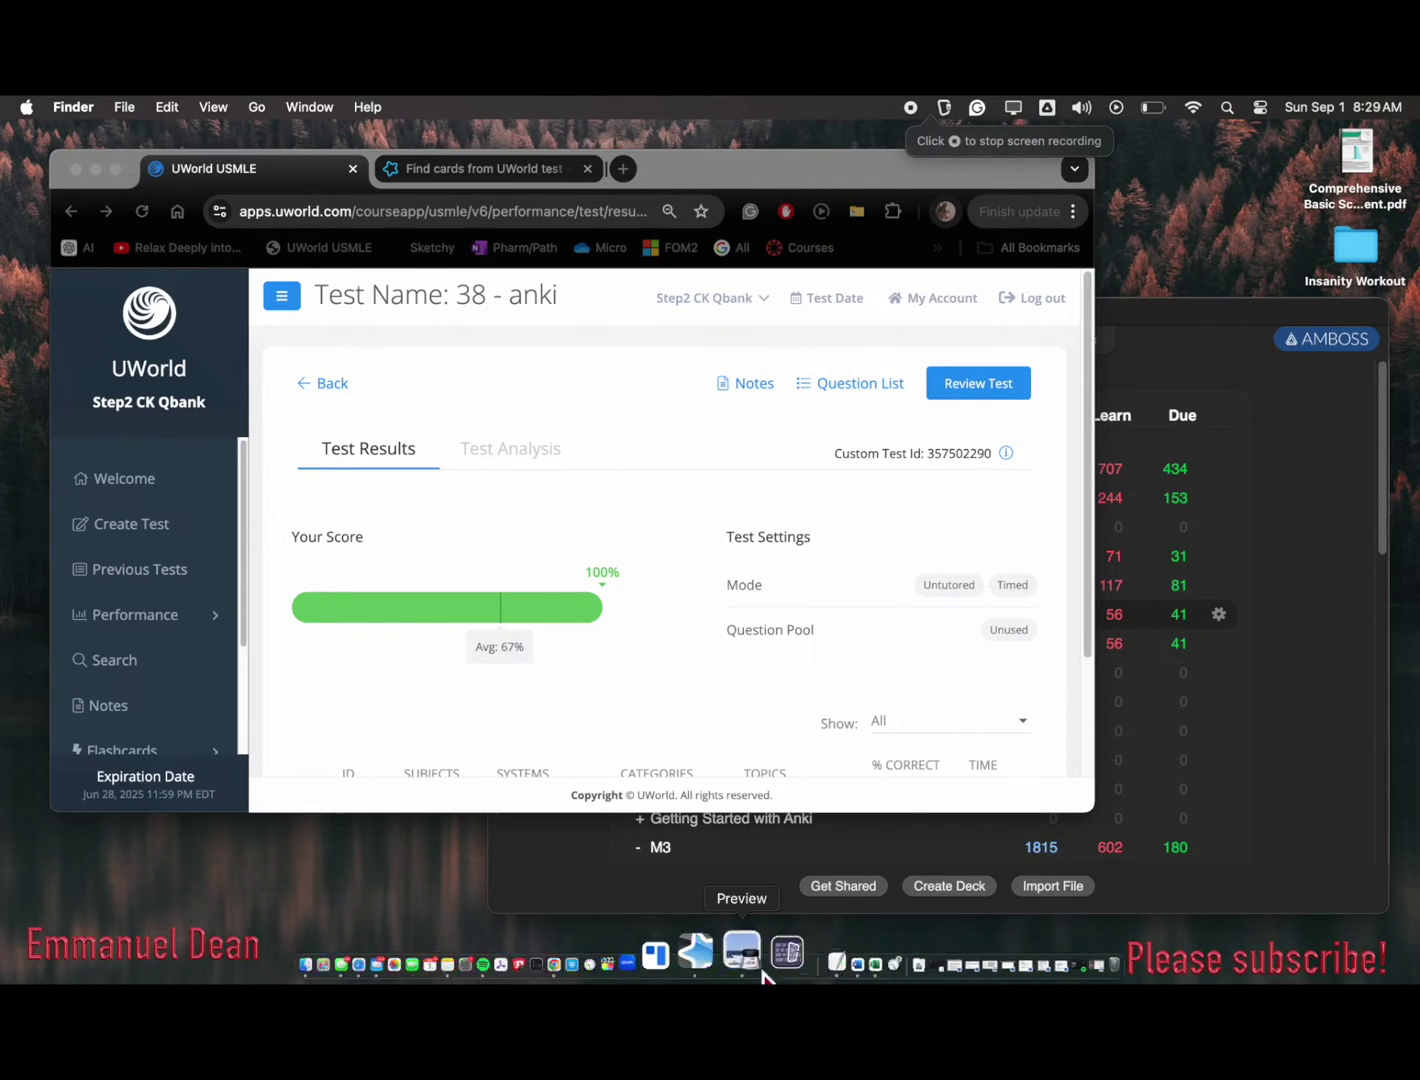
# Switch to the AnkiWeb page for the 'Find cards from UWorld test' add-on
pyautogui.click(500, 168)
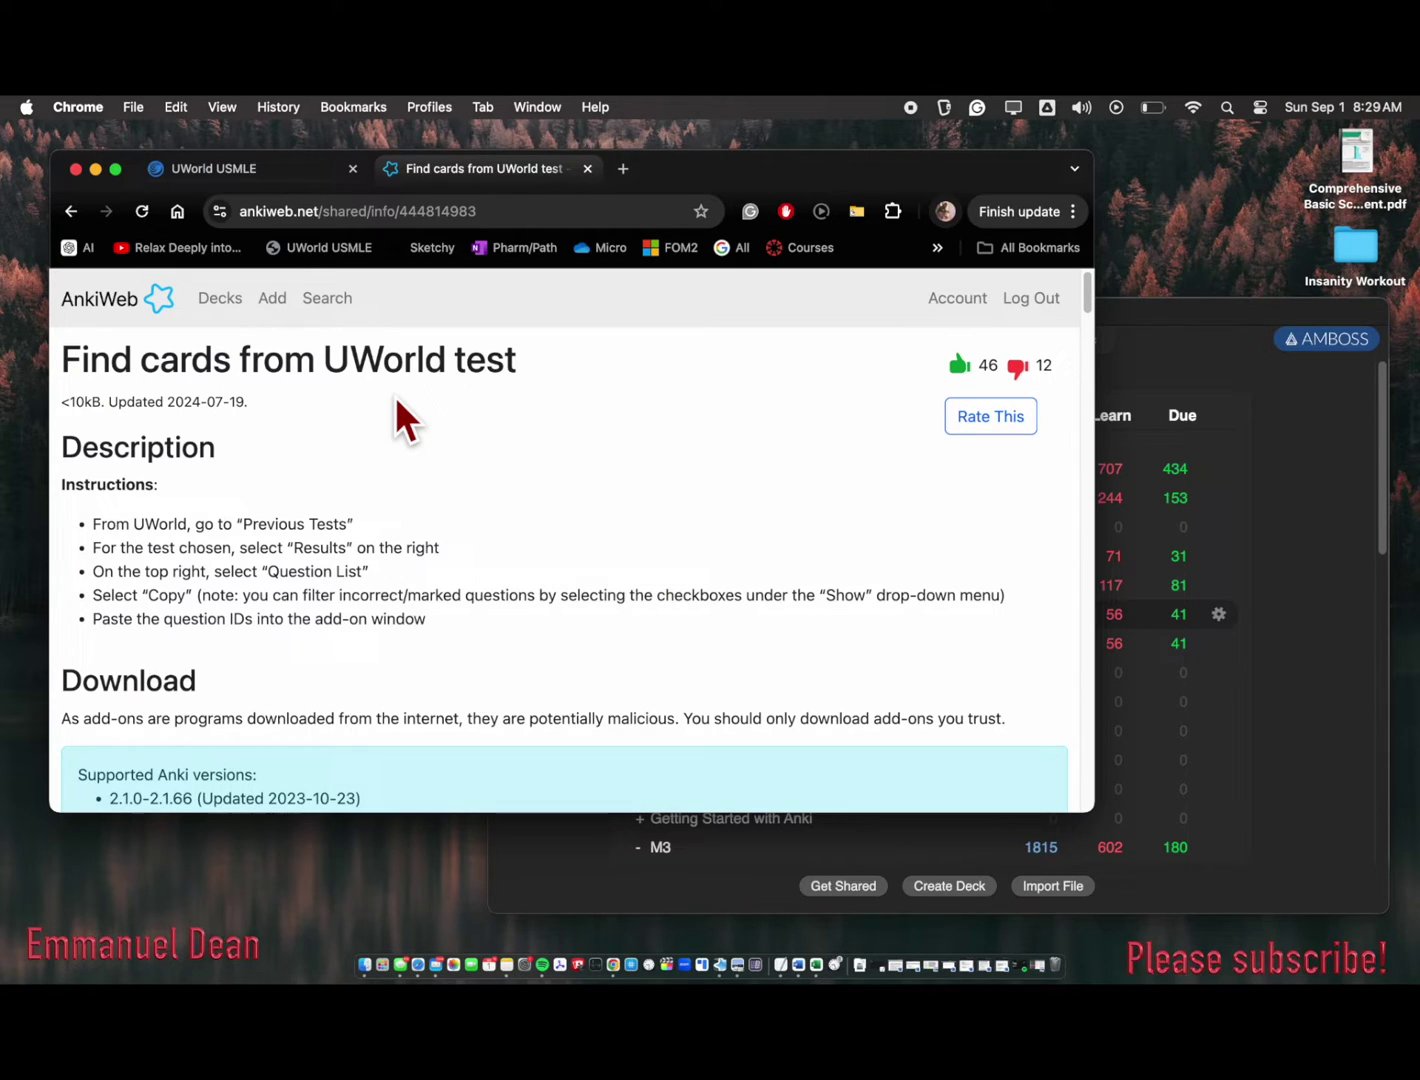
pyautogui.scroll(-3, 333, 554)
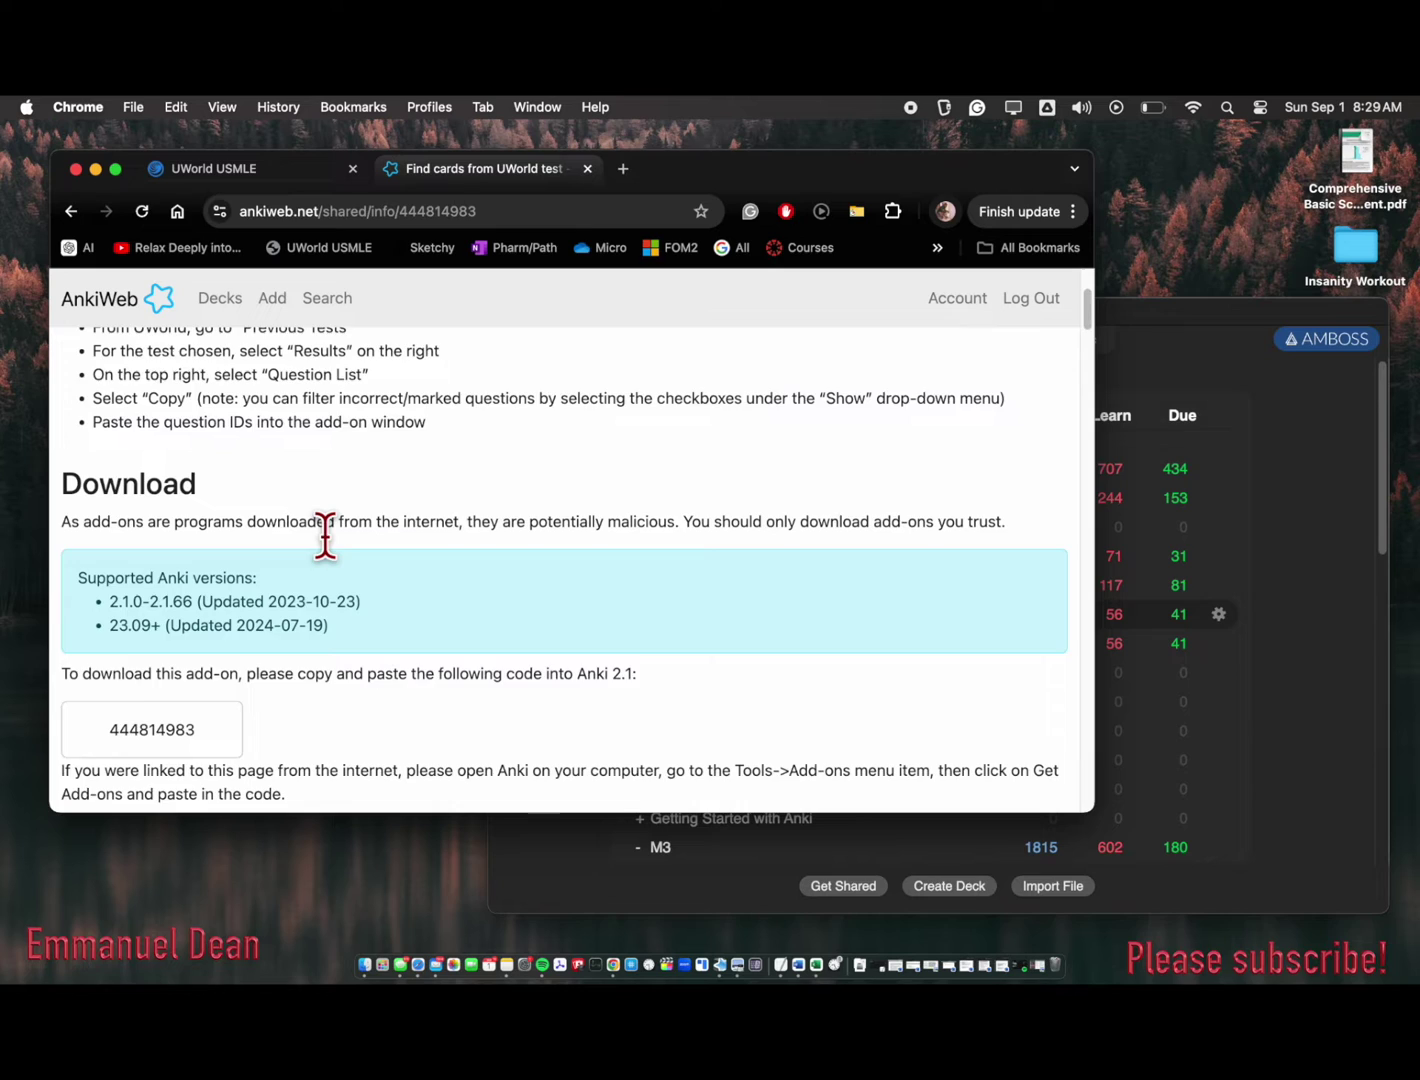
pyautogui.scroll(1, 324, 536)
pyautogui.scroll(-3, 324, 536)
pyautogui.doubleClick(144, 572)
pyautogui.press('super+c')
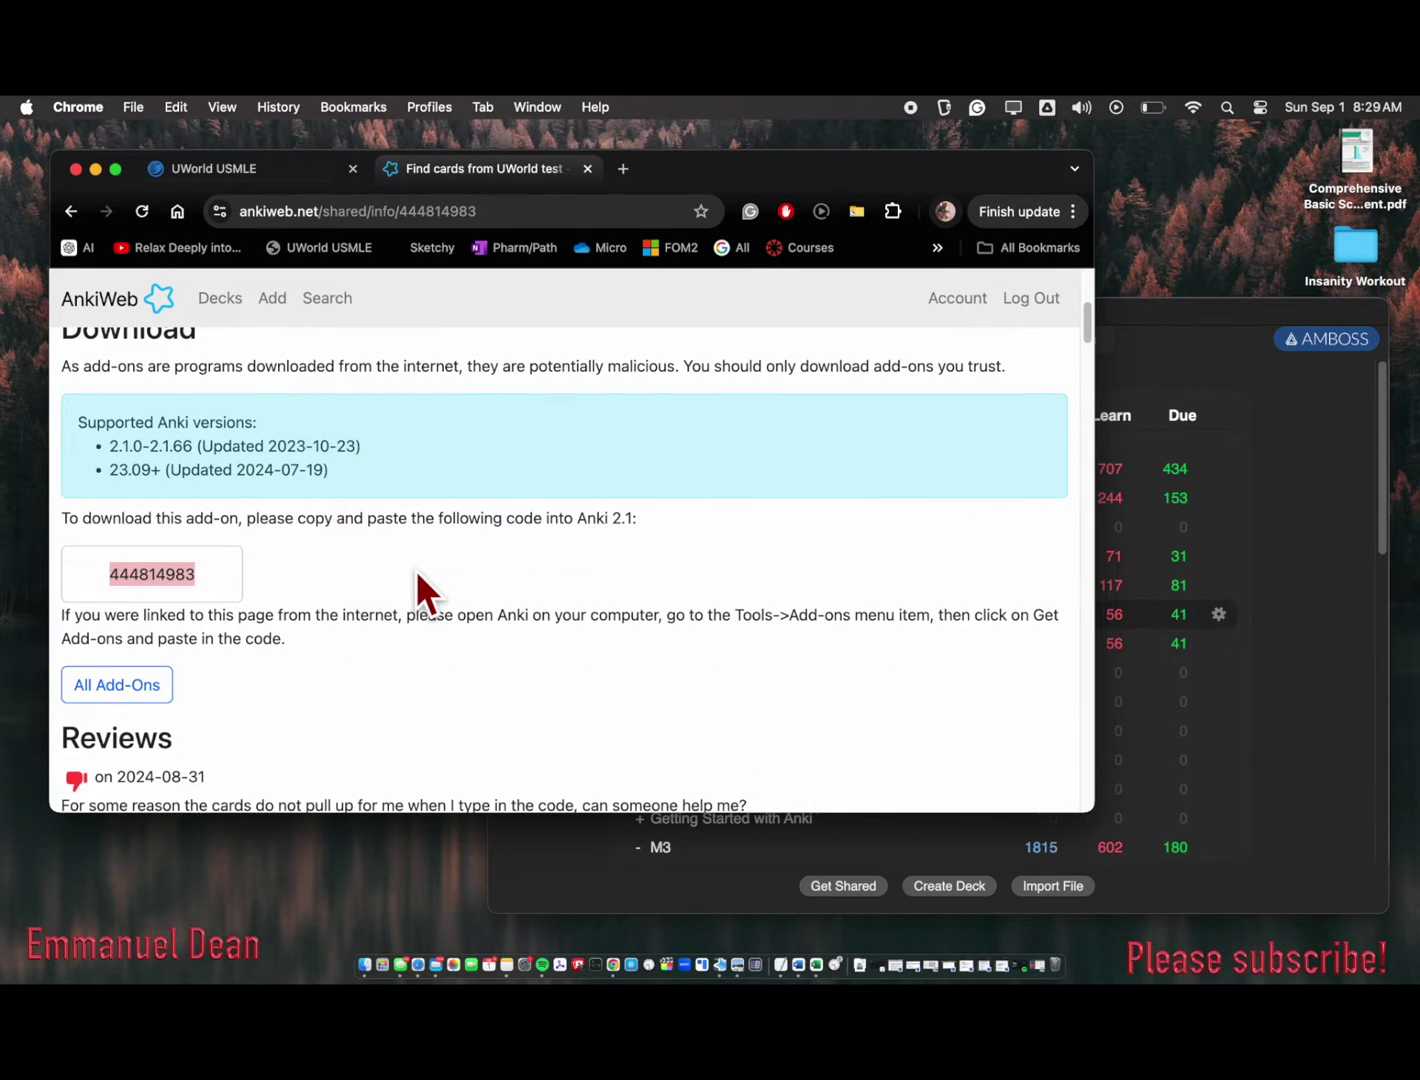
# Install the 'Find cards from UWorld test' add-on in Anki using the pasted code 444814983
pyautogui.press('super+Tab')
pyautogui.click(251, 106)
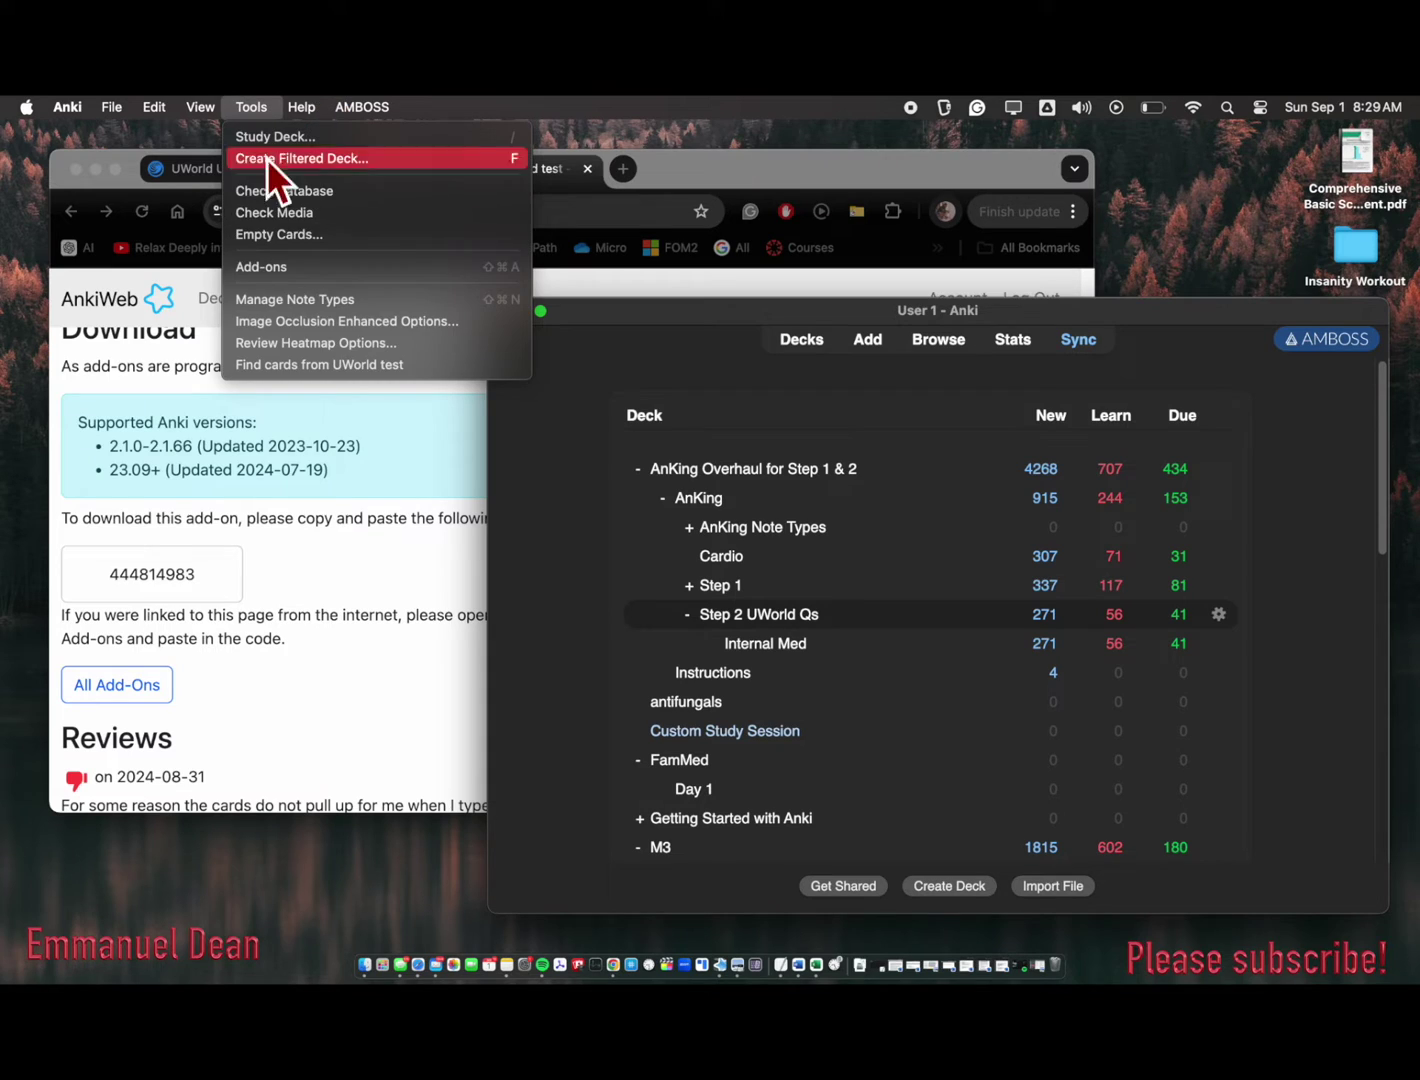
pyautogui.click(302, 273)
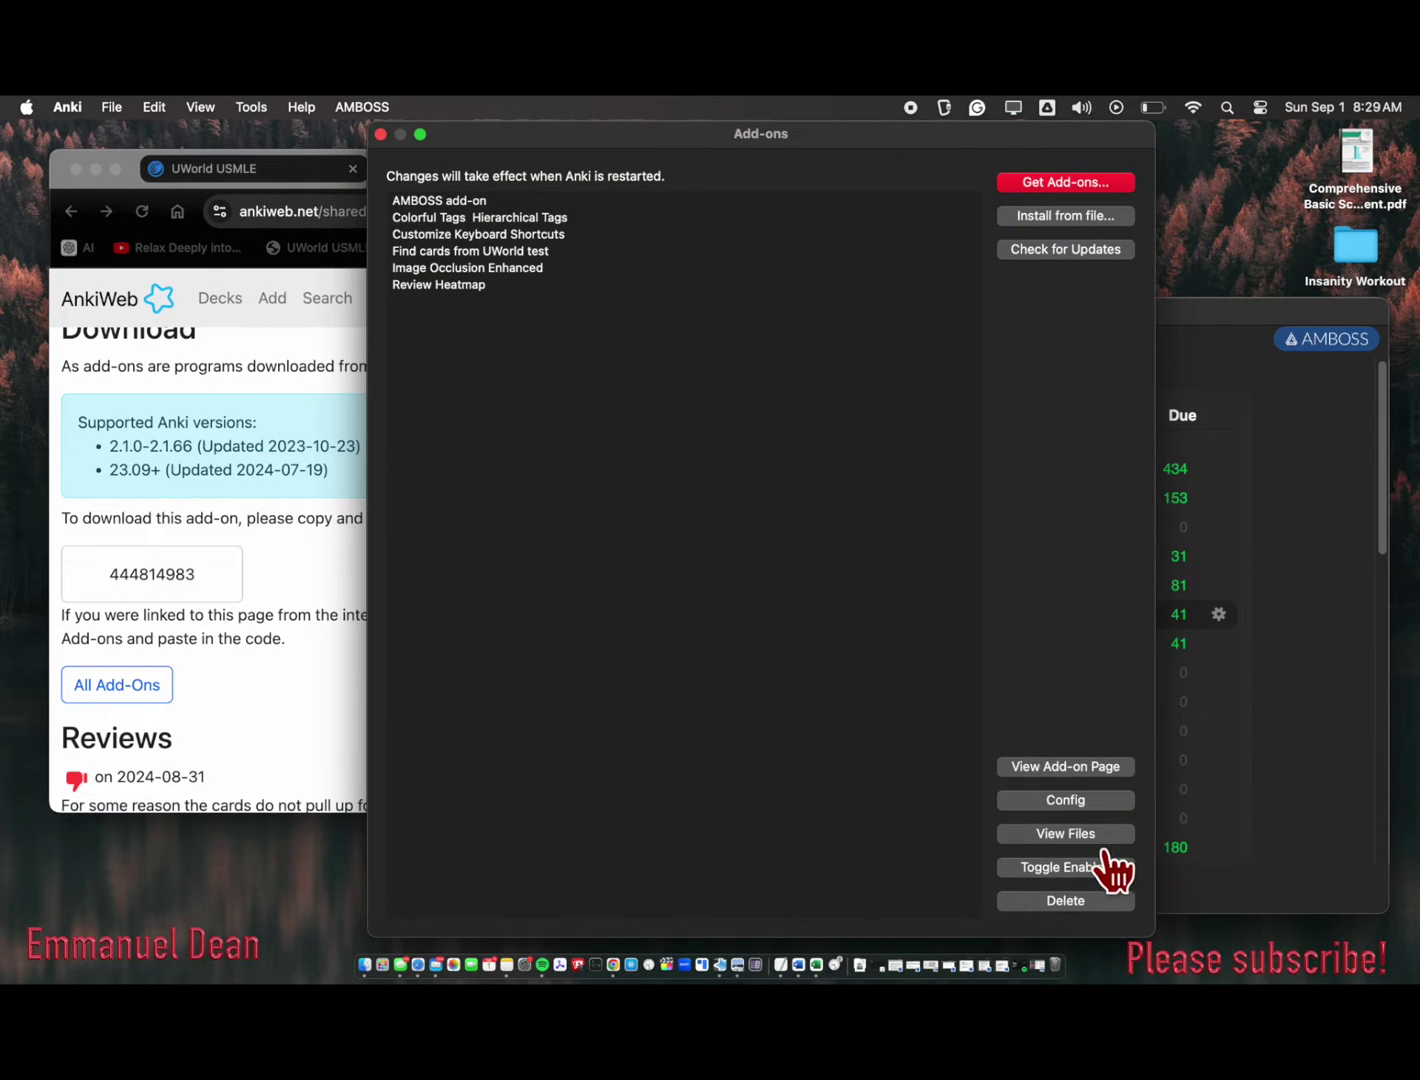
pyautogui.click(1087, 186)
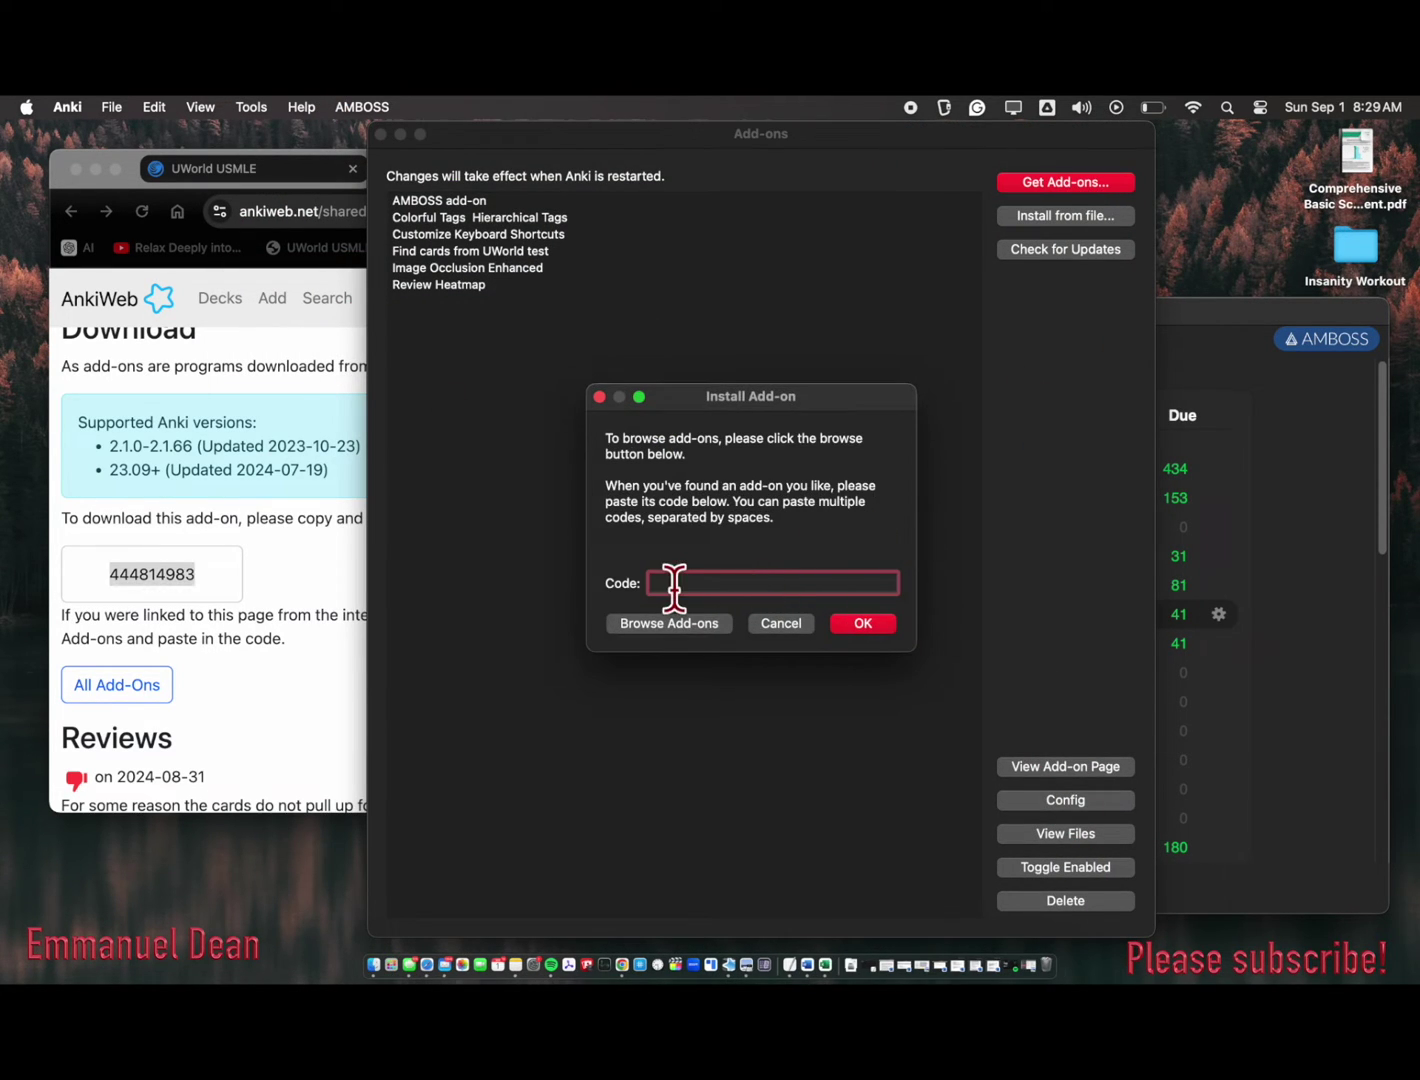
pyautogui.press('super+v')
pyautogui.press('Return')
pyautogui.click(501, 251)
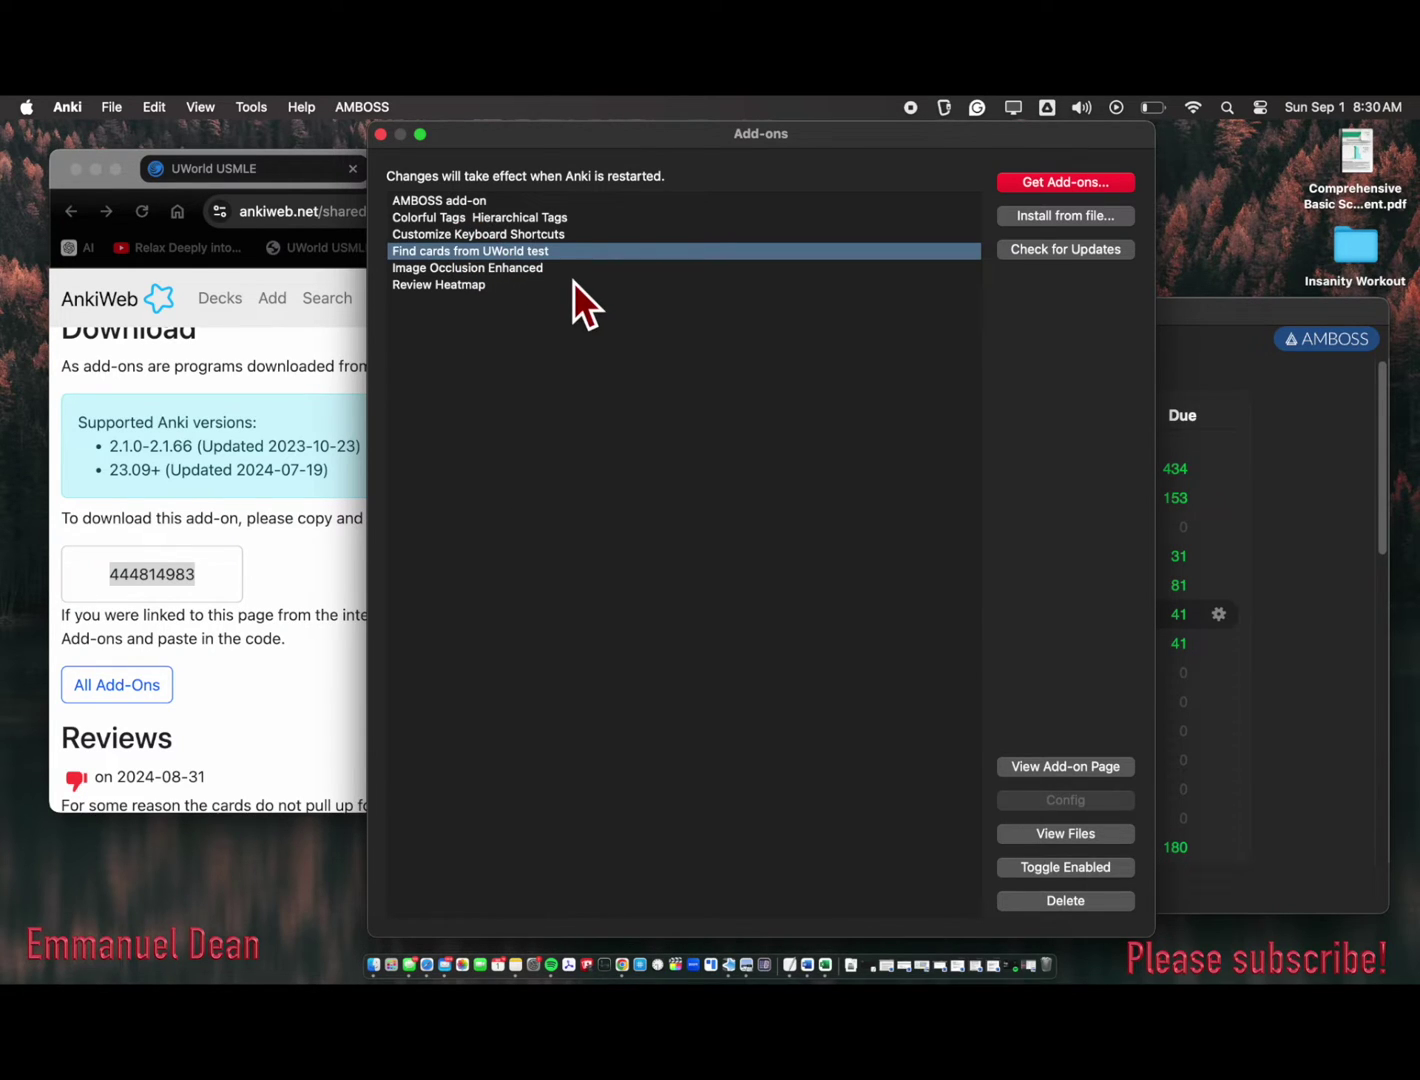
pyautogui.click(380, 135)
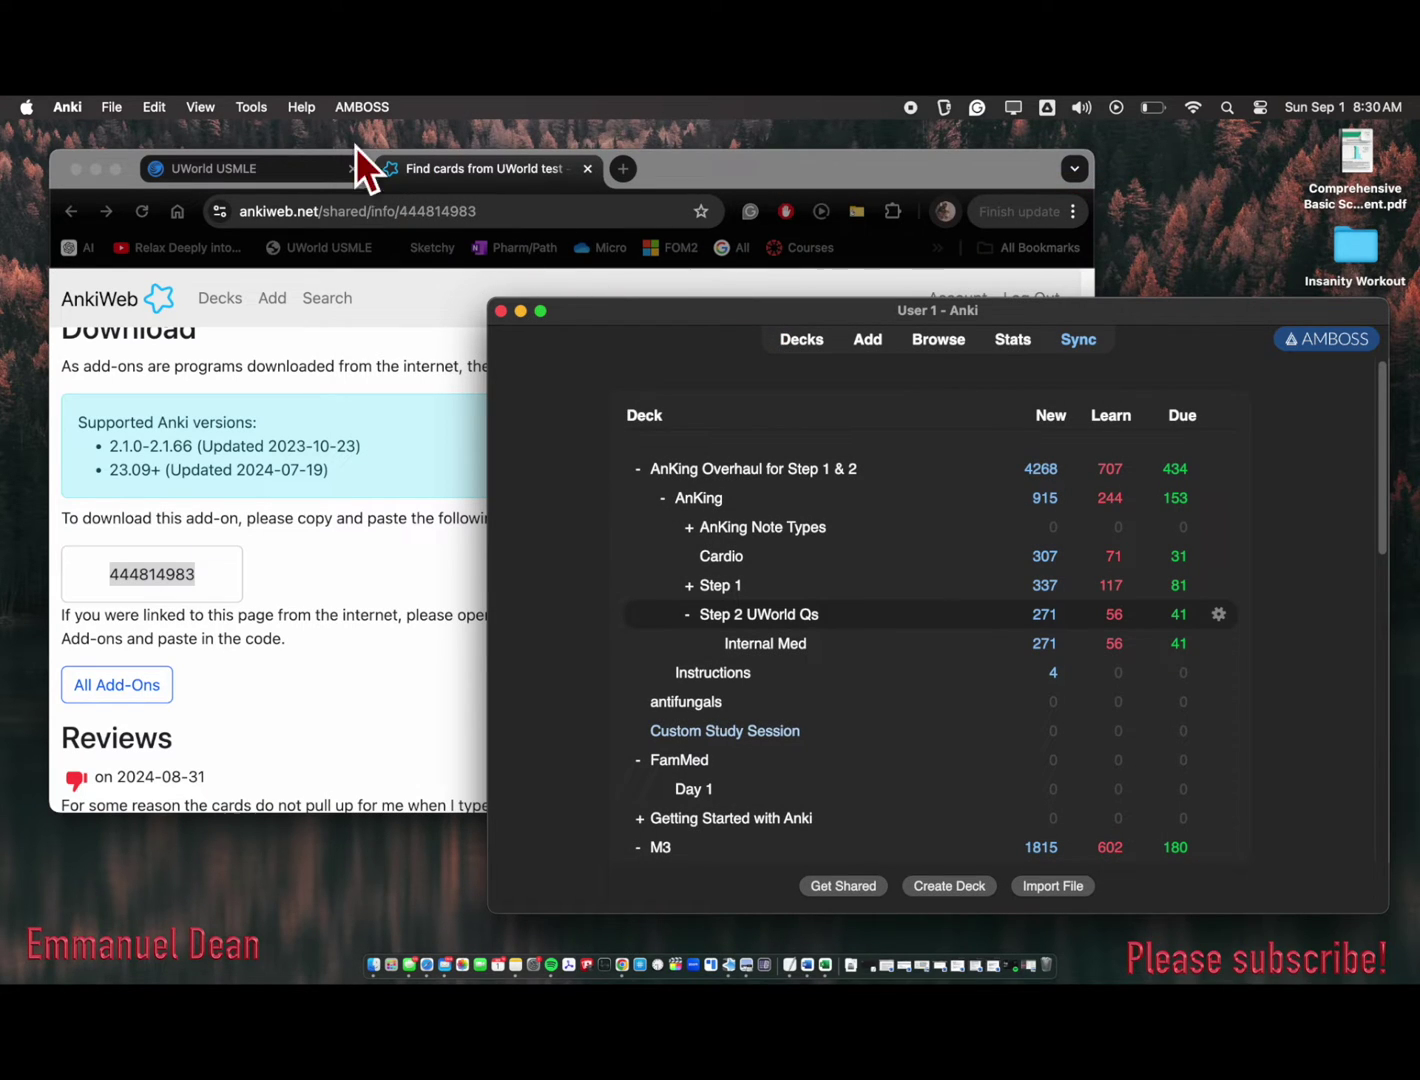
# Launch the add-on's question-ID prompt and copy UWorld question ID 106793 from the test's Question List
pyautogui.click(251, 106)
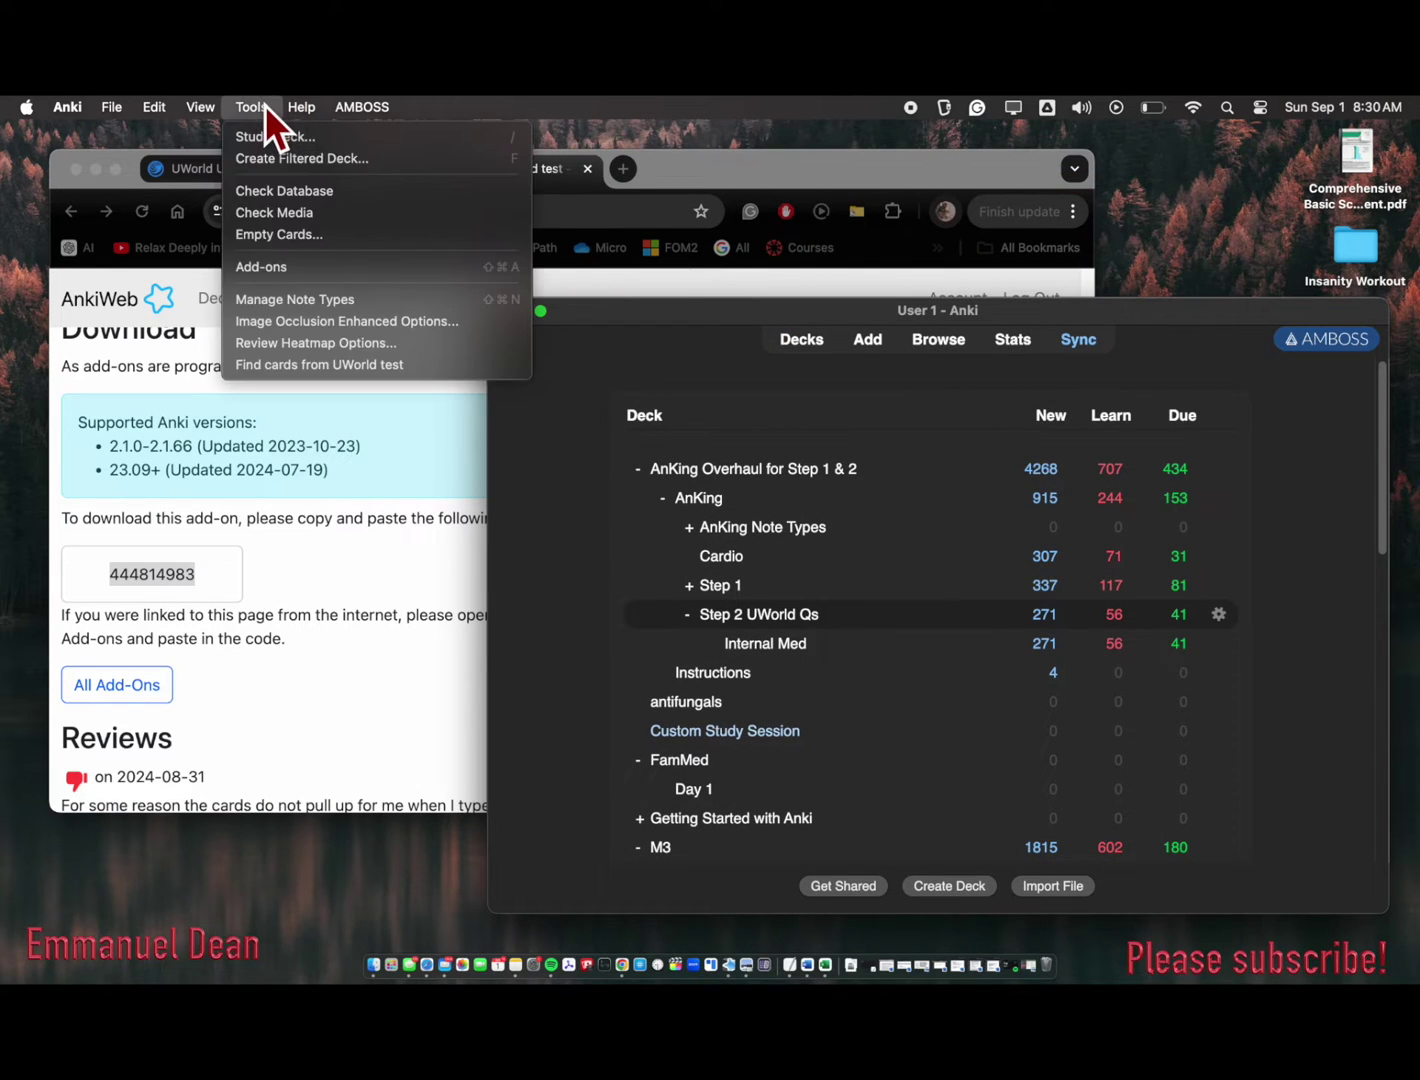
pyautogui.click(273, 363)
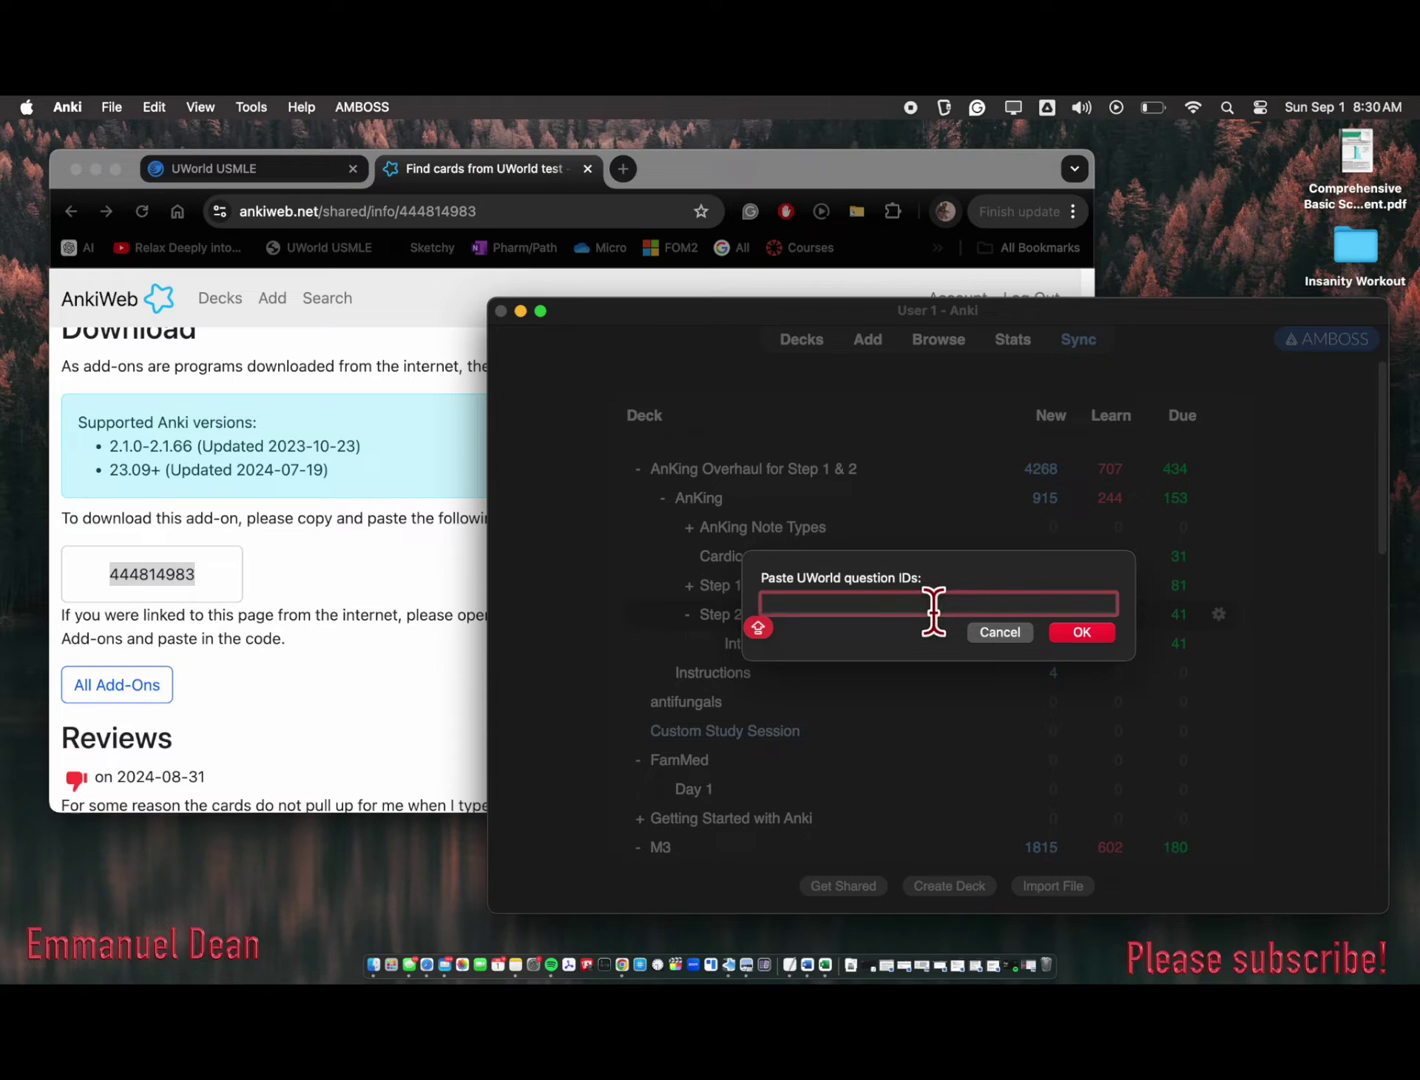
pyautogui.click(306, 171)
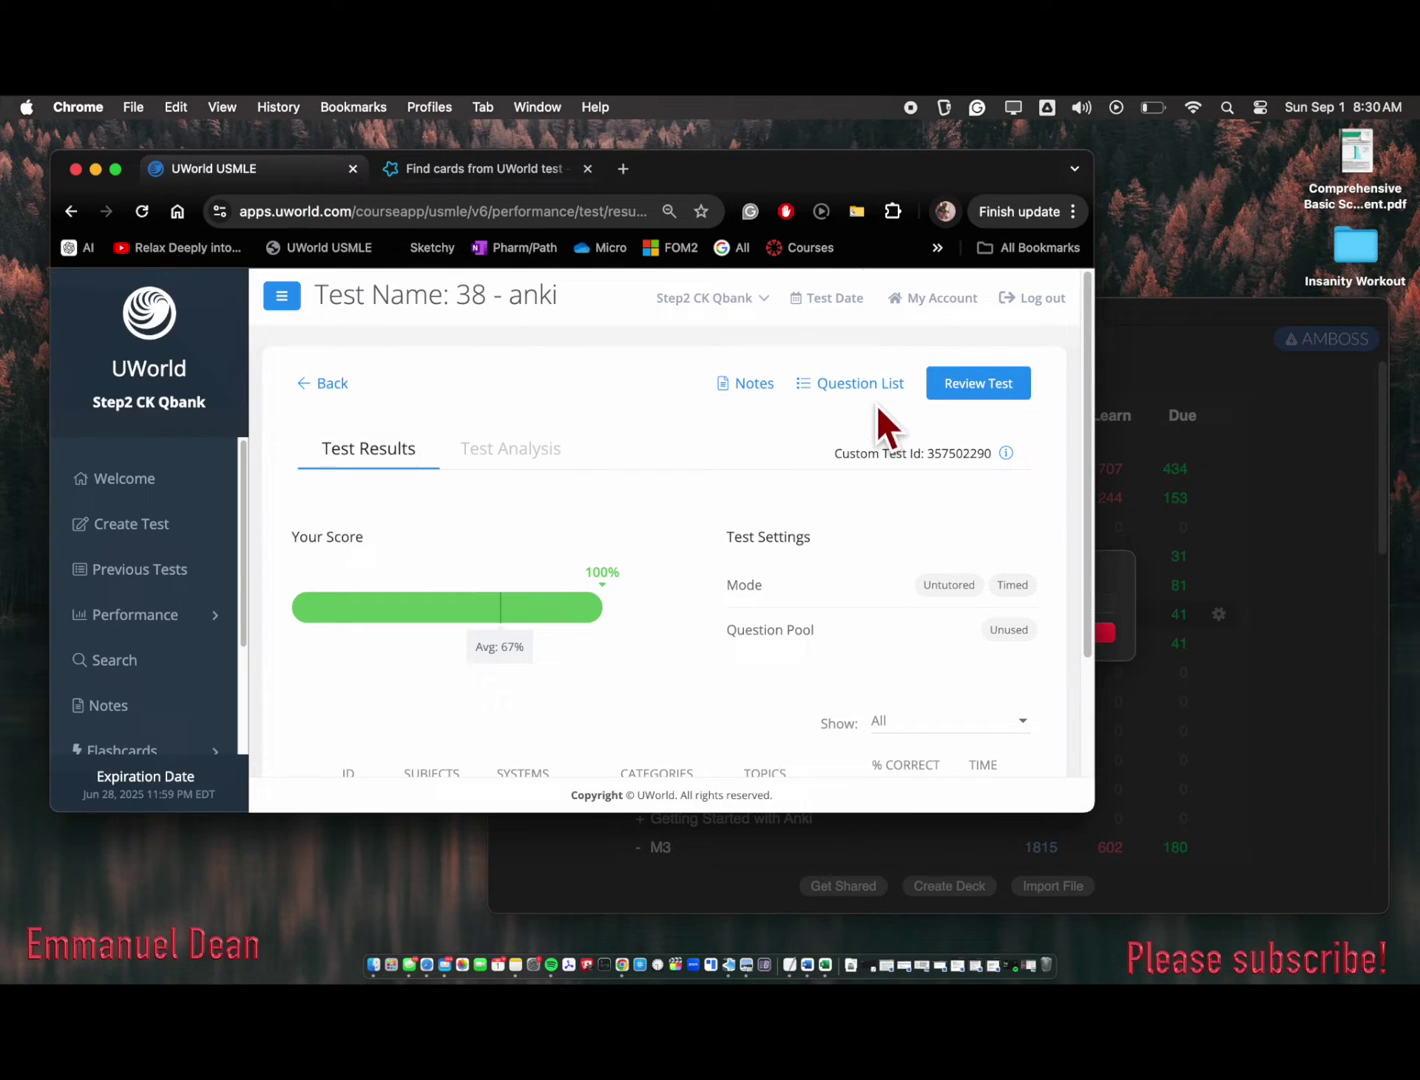
pyautogui.scroll(-3, 471, 542)
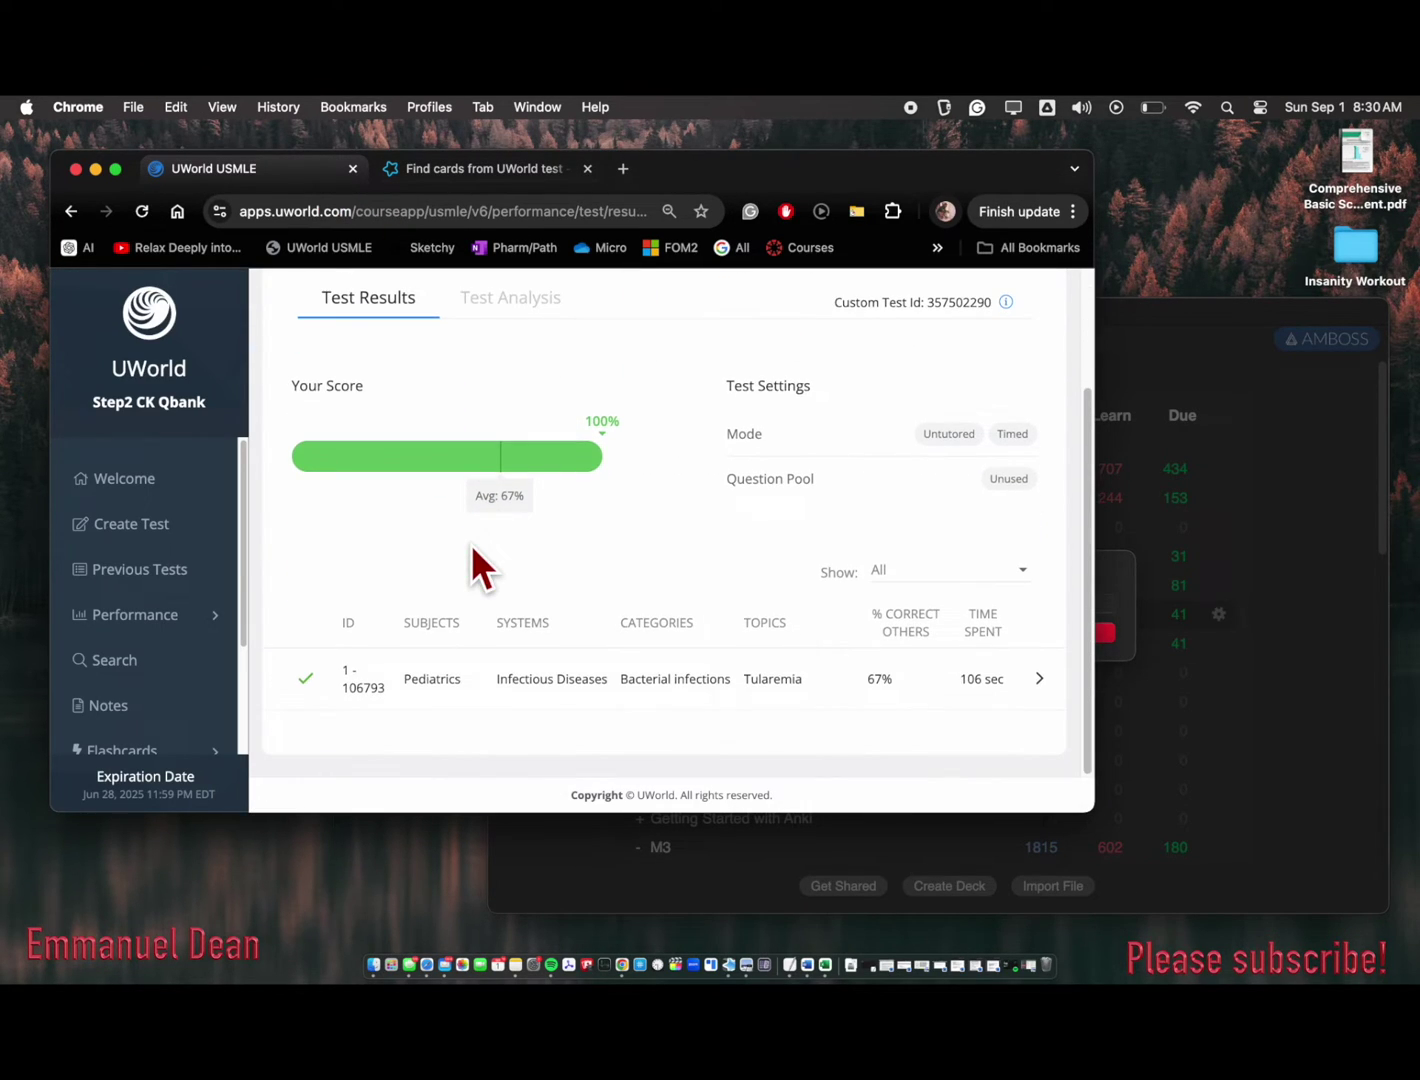
pyautogui.scroll(3, 472, 542)
pyautogui.click(850, 383)
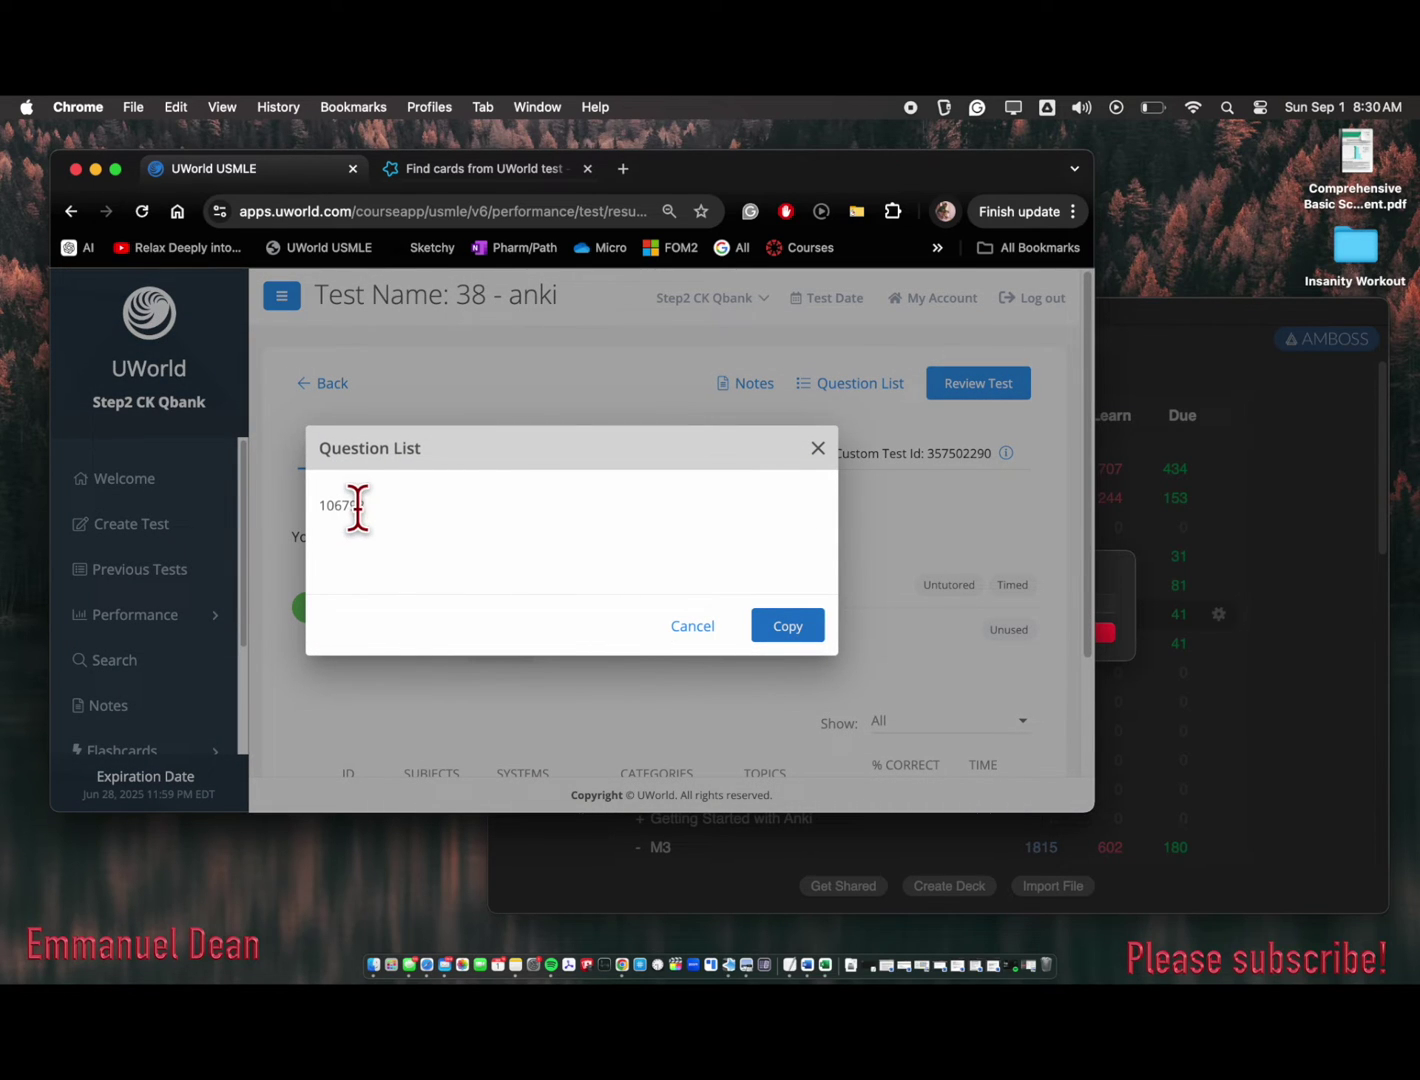
pyautogui.doubleClick(356, 509)
pyautogui.press('super+c')
# Search for cards tagged with UWorld ID 106793 and inspect the matching Cloze cards in the browser
pyautogui.click(1124, 480)
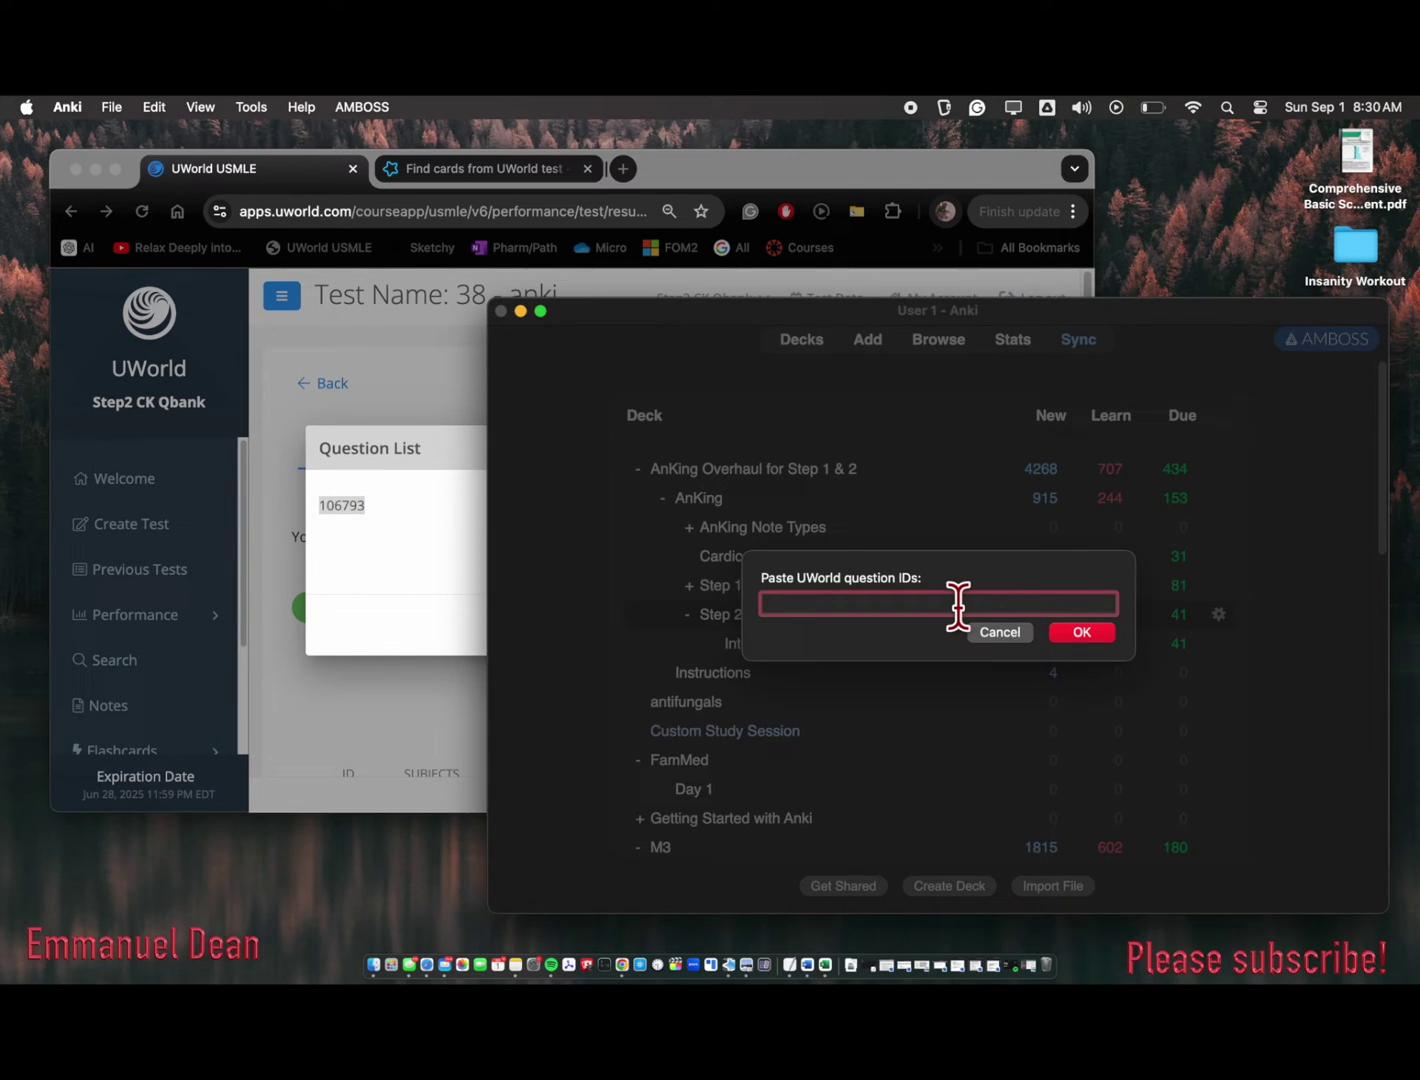
pyautogui.press('super+v')
pyautogui.click(1092, 633)
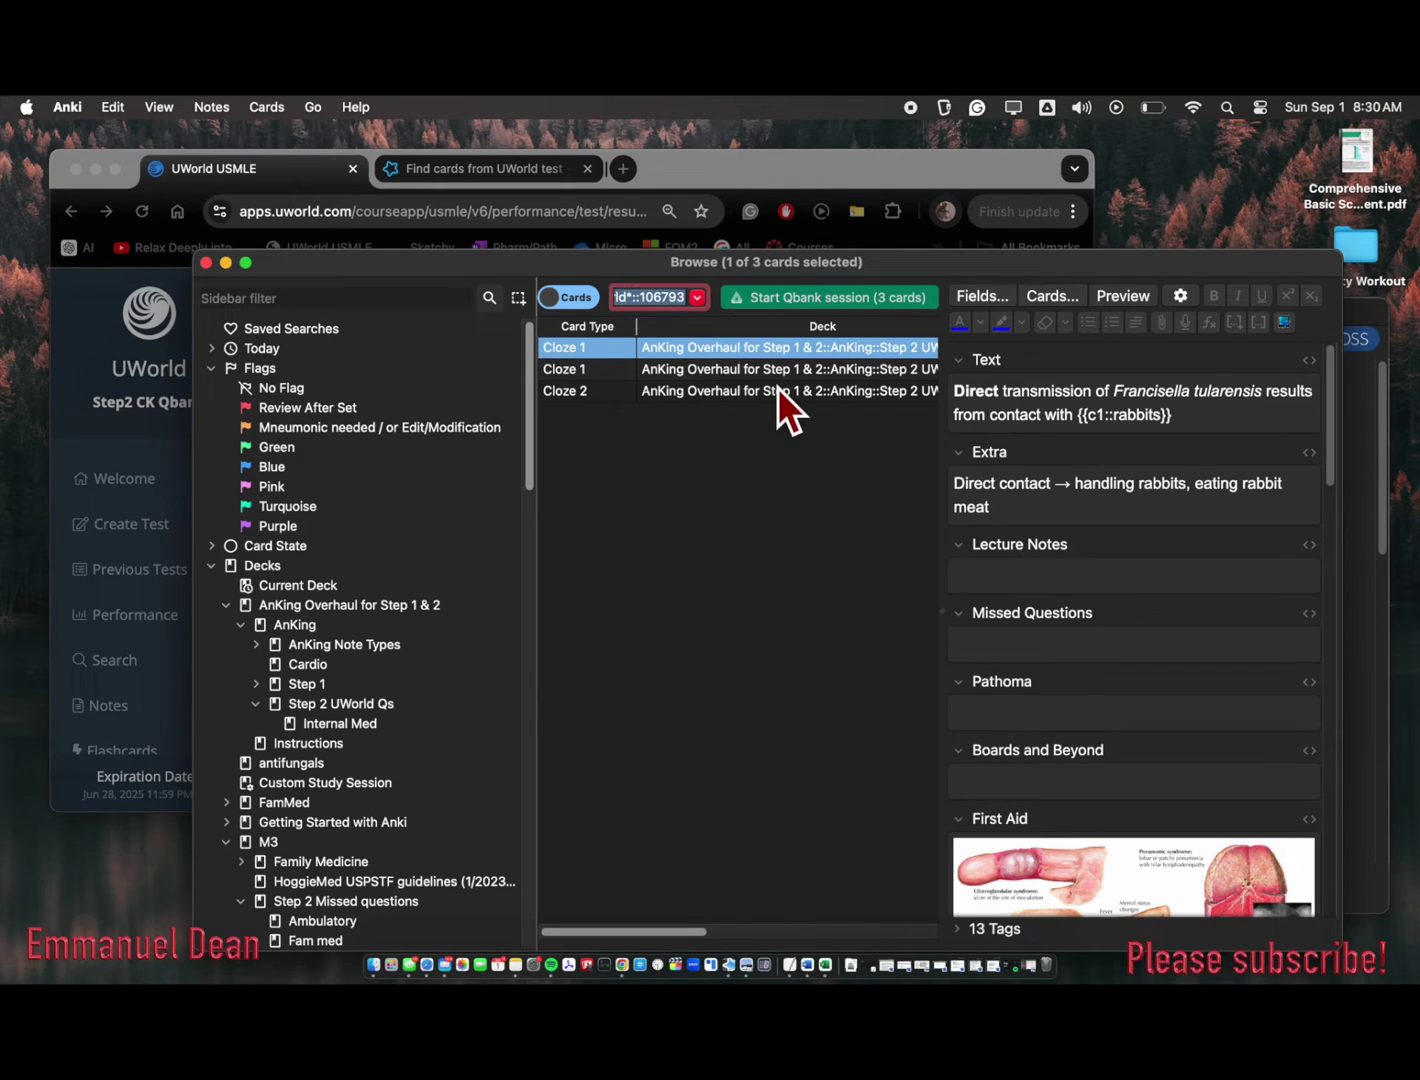
pyautogui.click(804, 375)
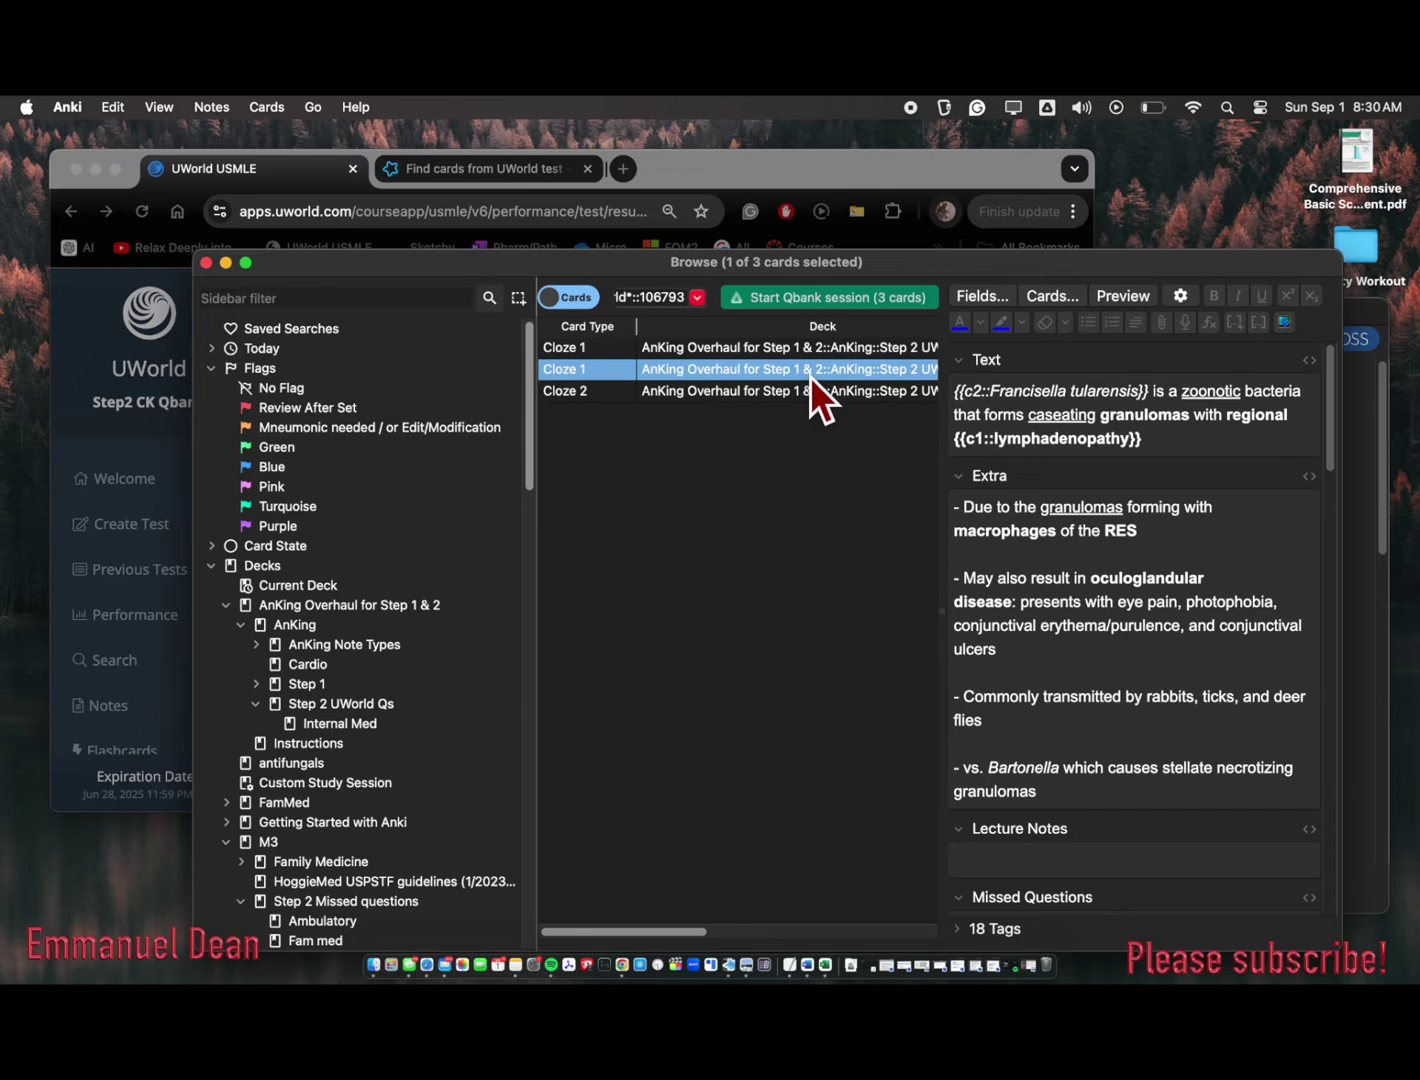
pyautogui.hscroll(3, 810, 376)
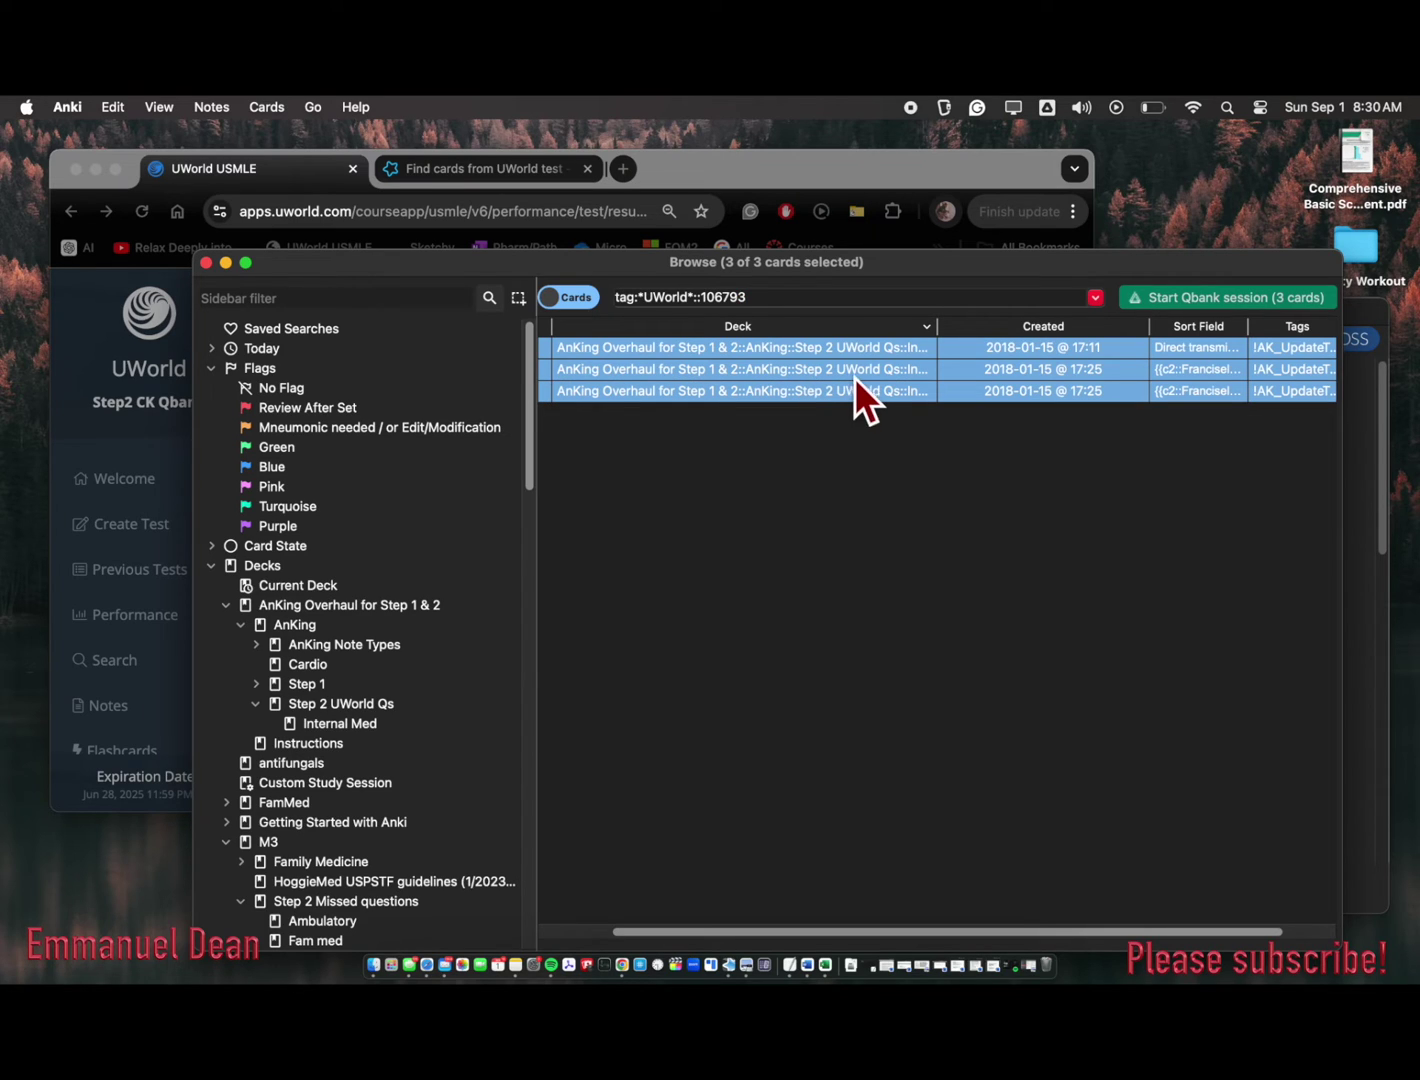
pyautogui.rightClick(857, 382)
pyautogui.click(882, 391)
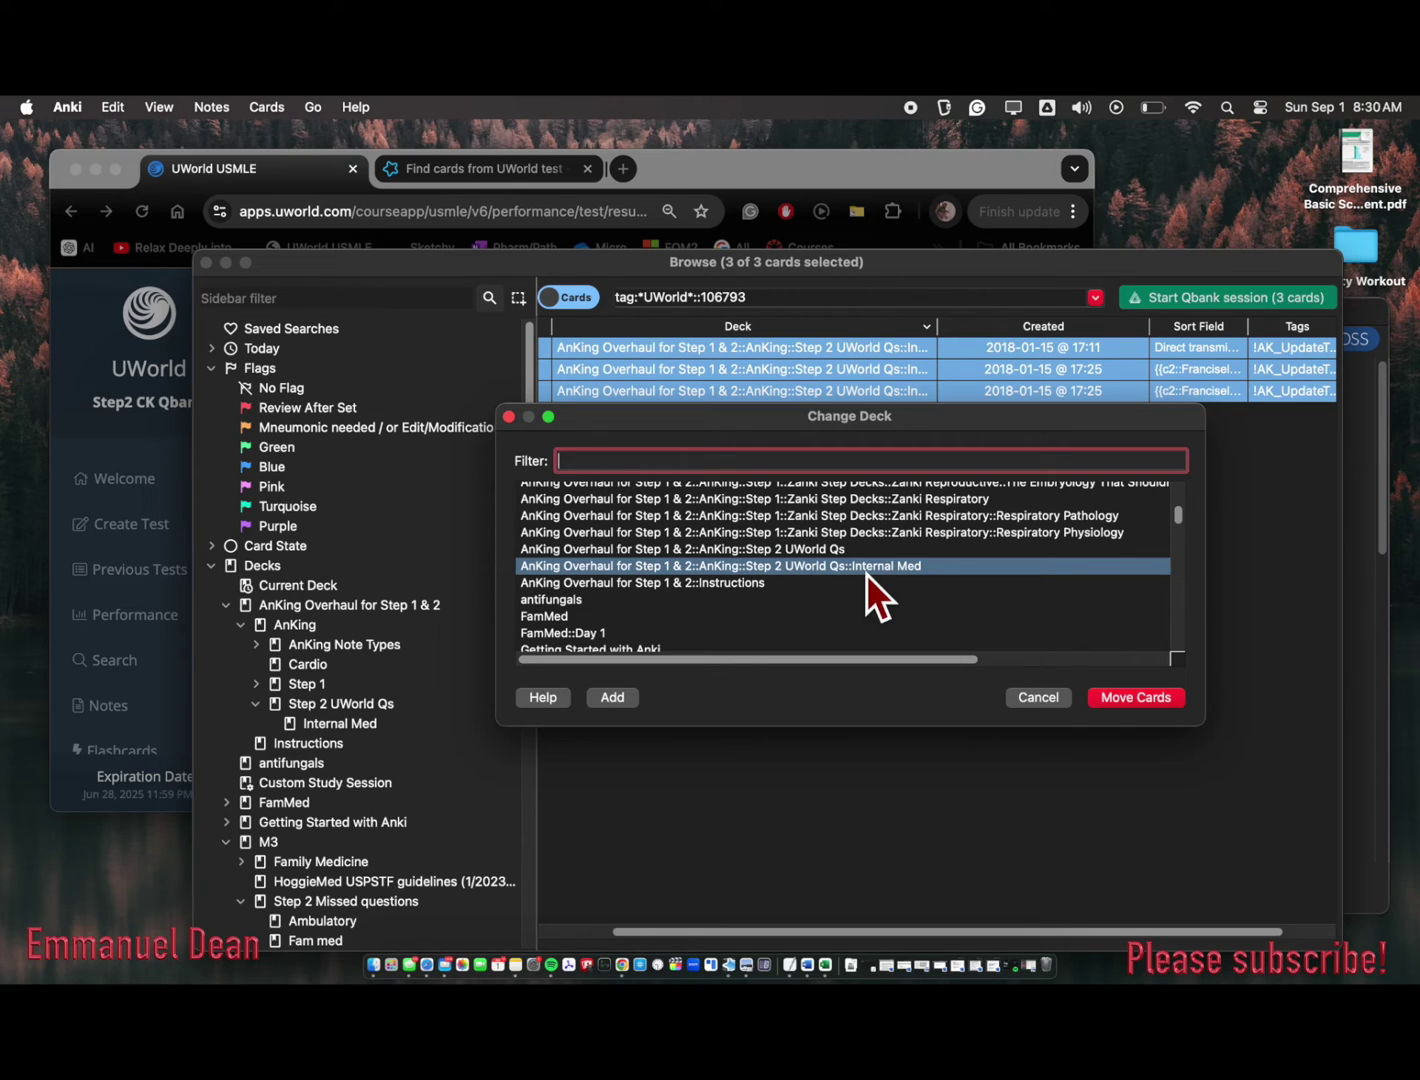
pyautogui.click(1057, 702)
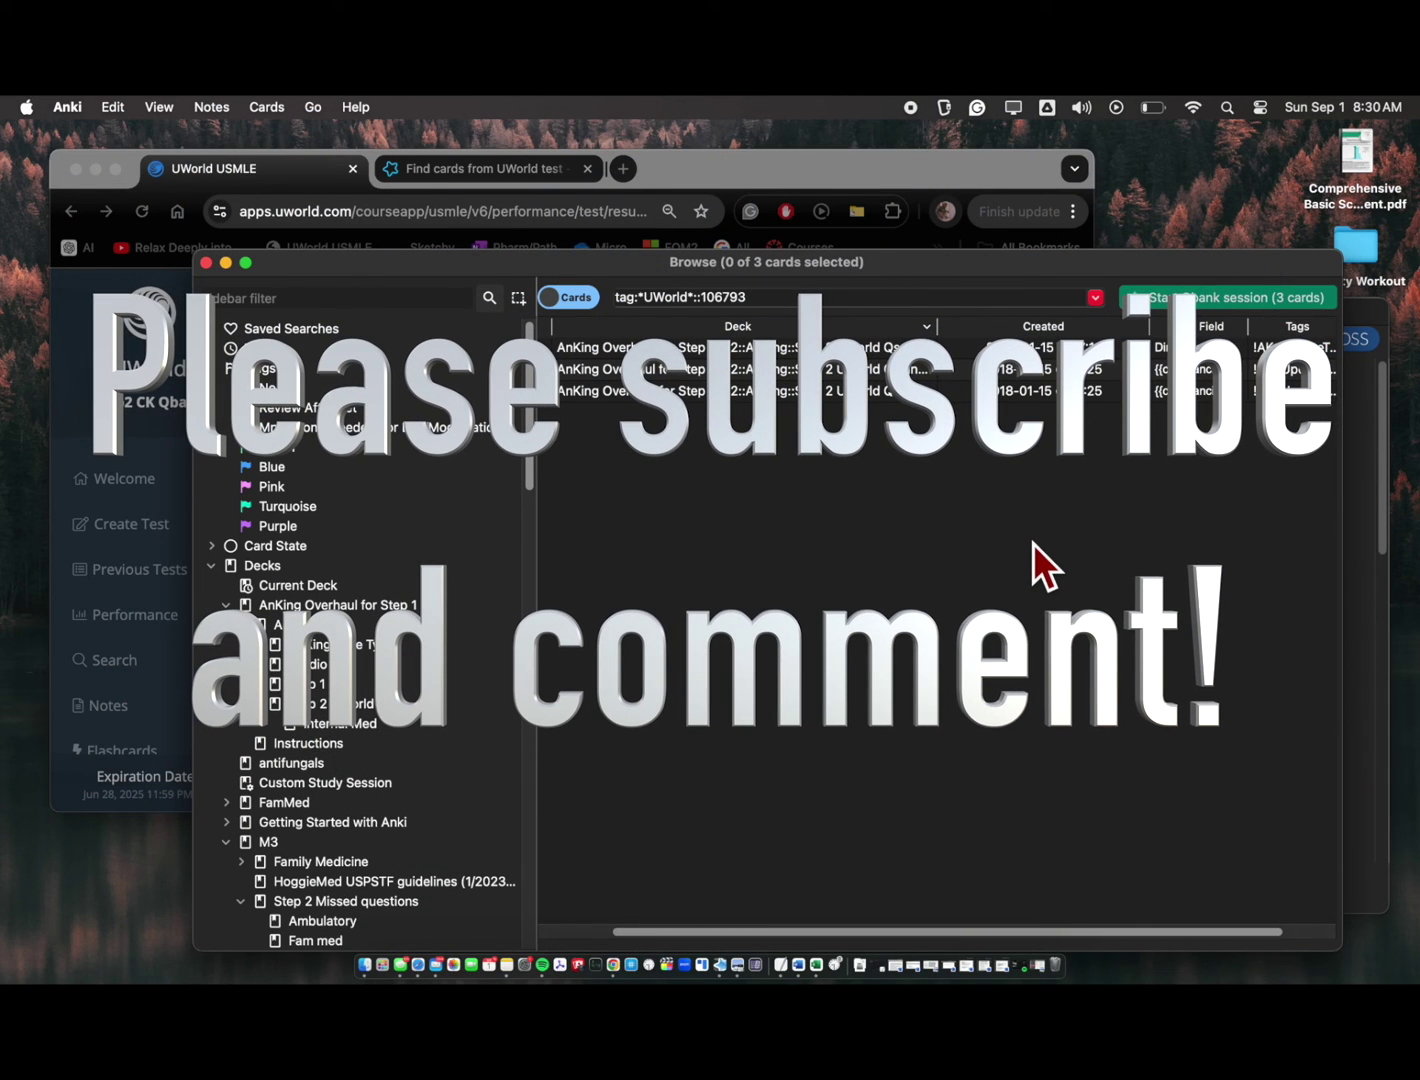